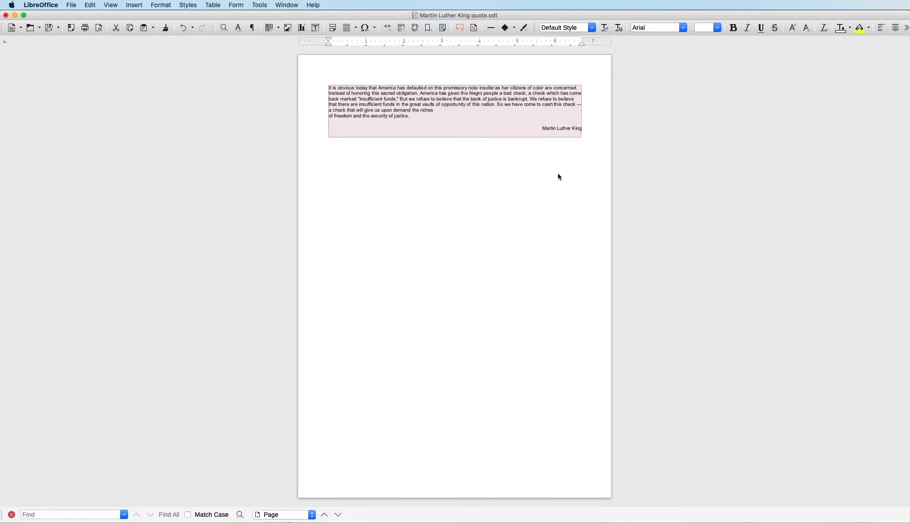
Change the font of the whole selected quote to Martin Luther King JULY2020
{"action": "left_click", "coordinate": [162, 5]}
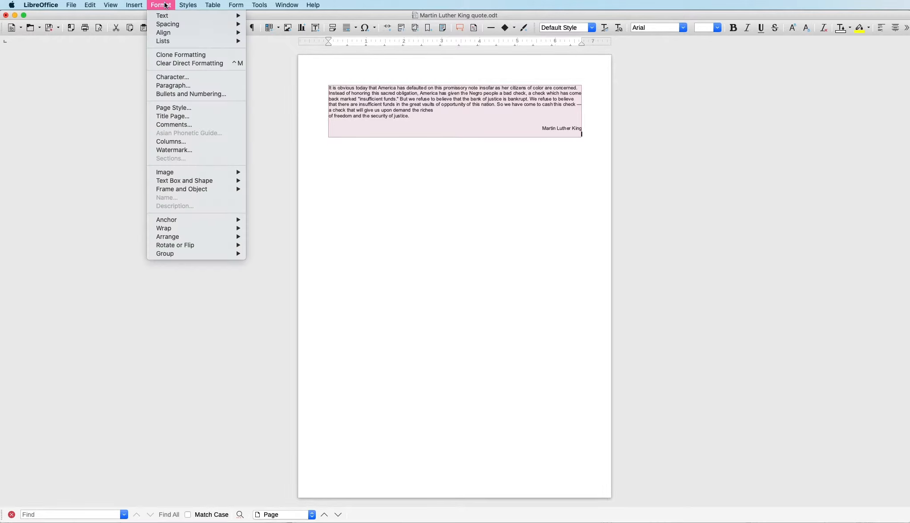
{"action": "left_click", "coordinate": [194, 78]}
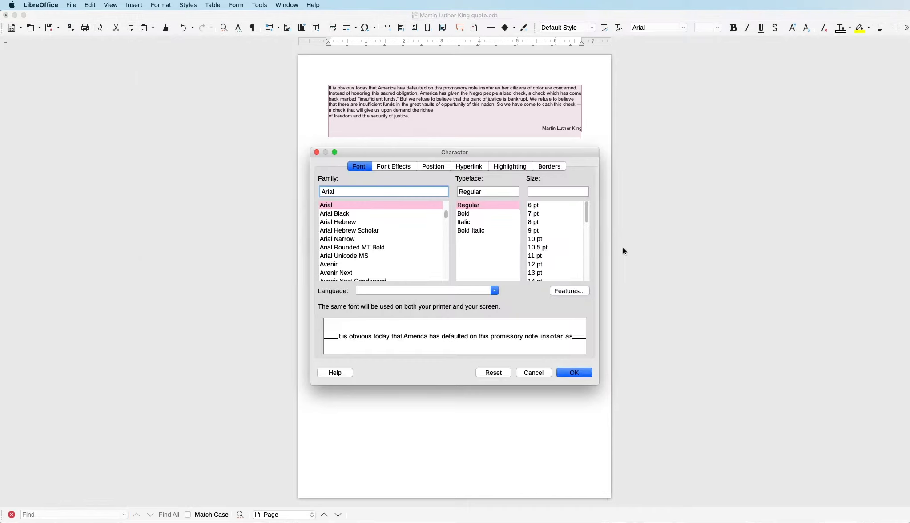
{"action": "left_click", "coordinate": [327, 179]}
{"action": "type", "text": "Martin Luther"}
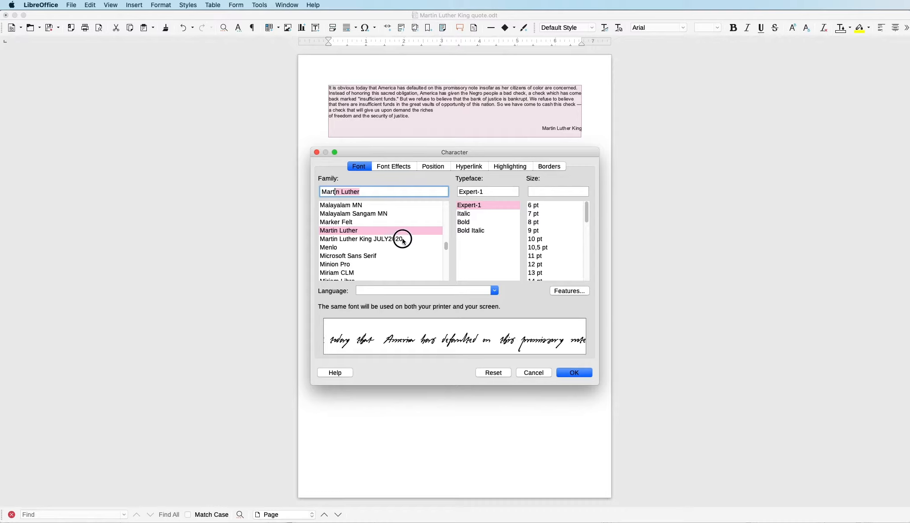
{"action": "left_click", "coordinate": [403, 240]}
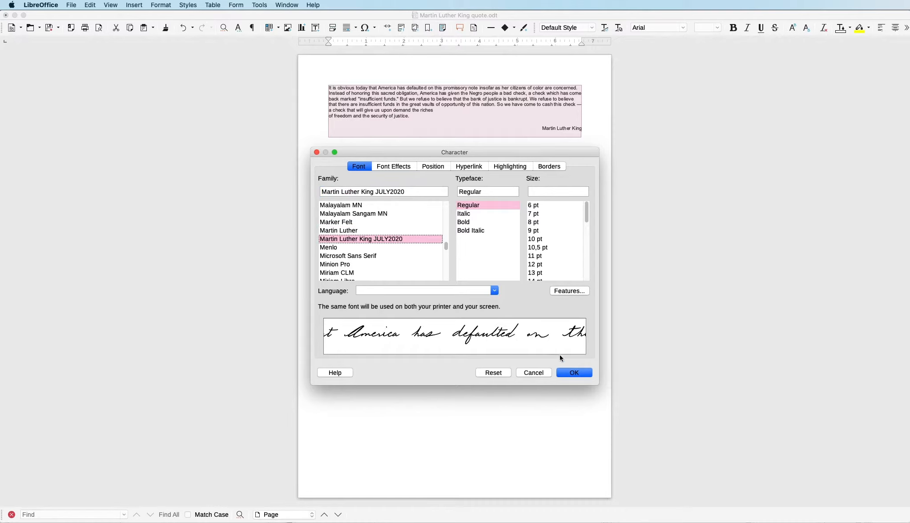
{"action": "left_click", "coordinate": [574, 377]}
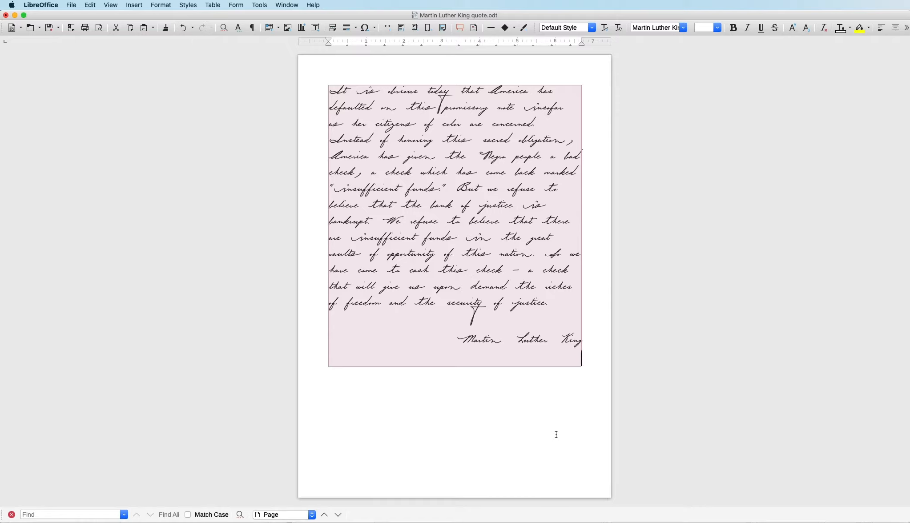
Apply the Access All Alternates font feature to the whole quote
{"action": "left_click", "coordinate": [132, 5]}
{"action": "mouse_move", "coordinate": [161, 5]}
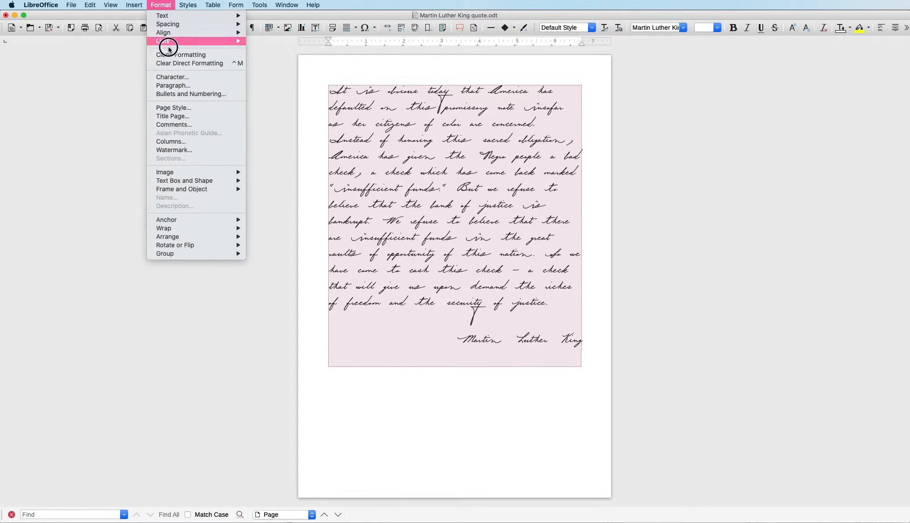
{"action": "left_click", "coordinate": [204, 77]}
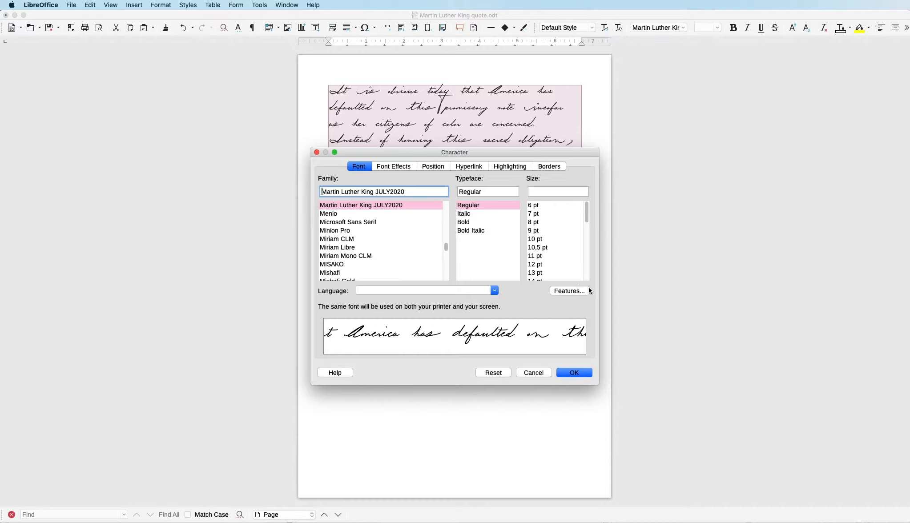
{"action": "left_click", "coordinate": [573, 290]}
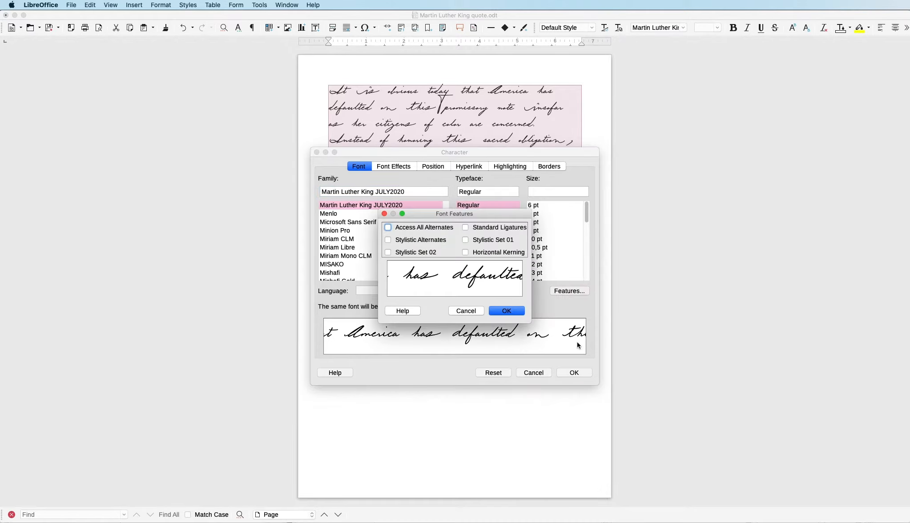
{"action": "left_click_drag", "start_coordinate": [504, 214], "coordinate": [528, 194]}
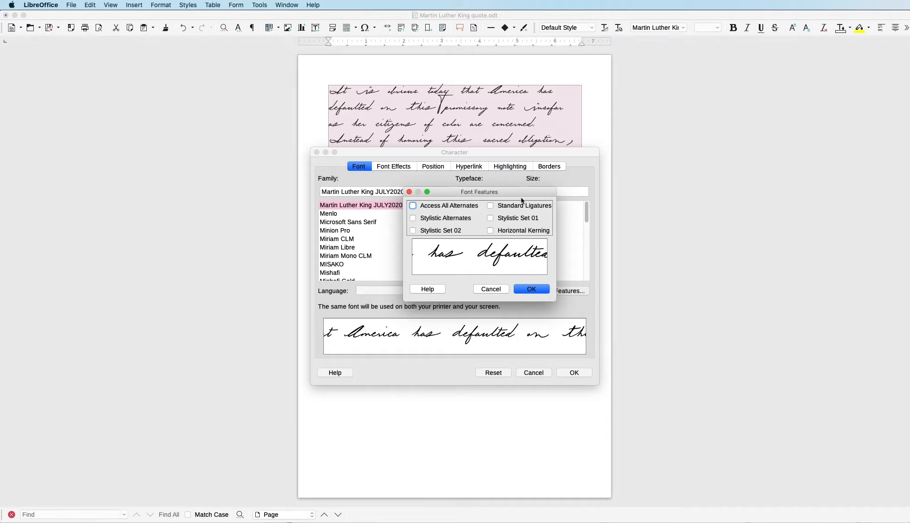
{"action": "left_click_drag", "start_coordinate": [525, 191], "coordinate": [490, 217]}
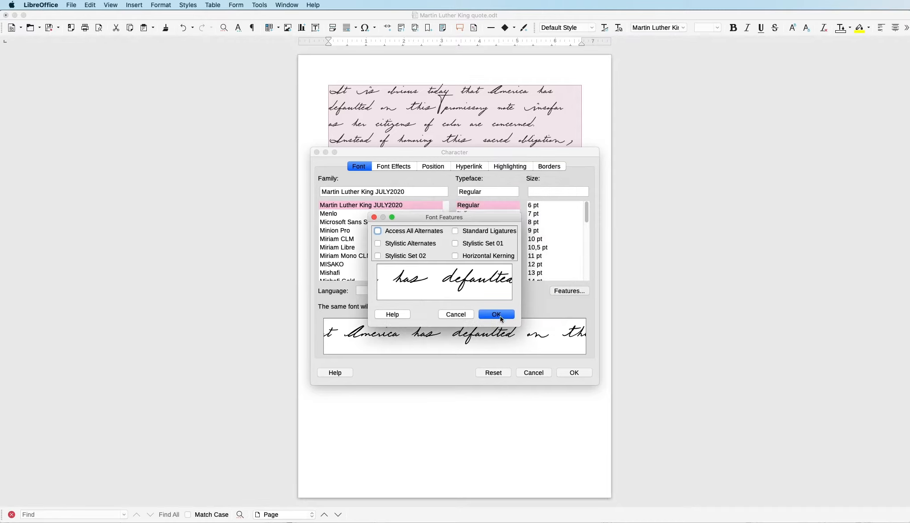
{"action": "left_click", "coordinate": [455, 230]}
{"action": "left_click", "coordinate": [378, 231]}
{"action": "left_click", "coordinate": [455, 231]}
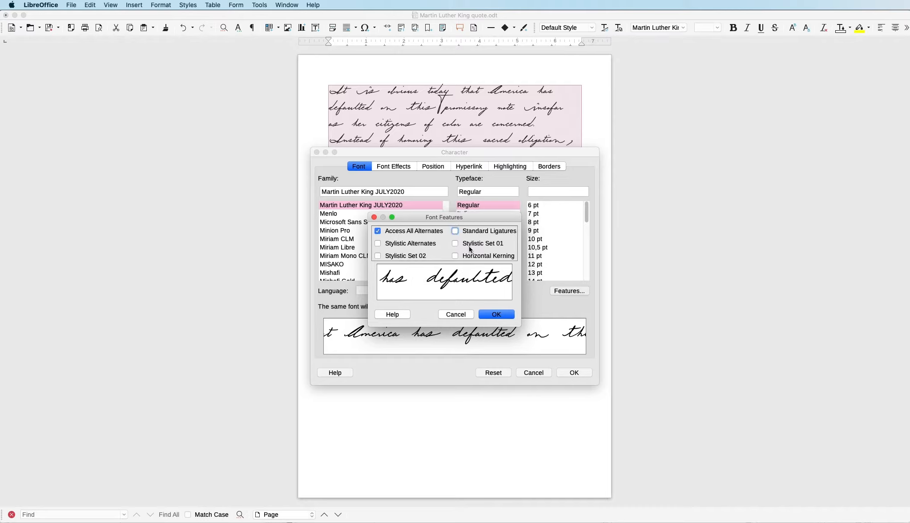
{"action": "left_click", "coordinate": [497, 315]}
{"action": "left_click", "coordinate": [575, 374]}
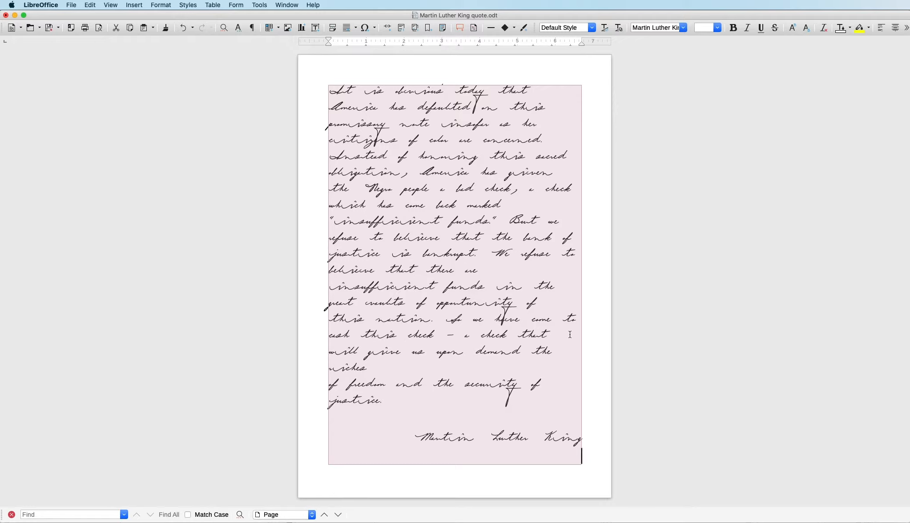
Apply only the Standard Ligatures font feature to the whole quote
{"action": "left_click", "coordinate": [160, 5]}
{"action": "left_click", "coordinate": [193, 76]}
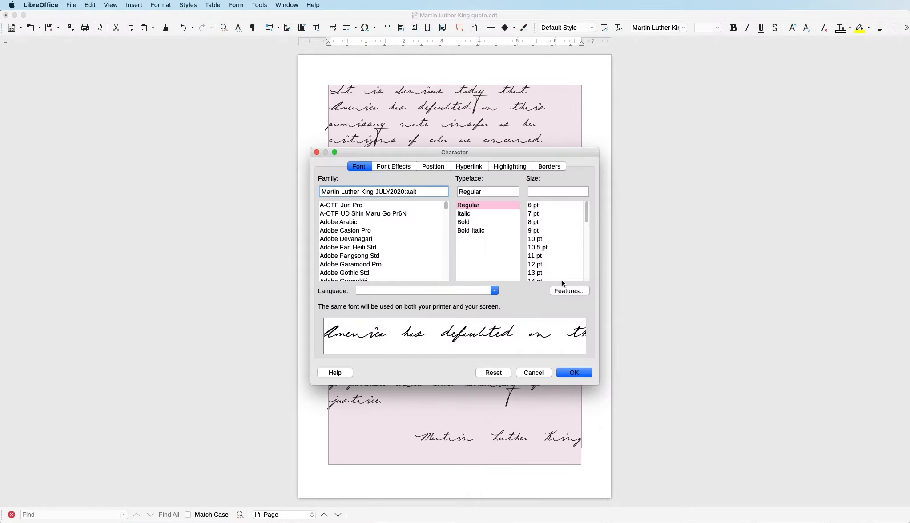
{"action": "left_click", "coordinate": [567, 293]}
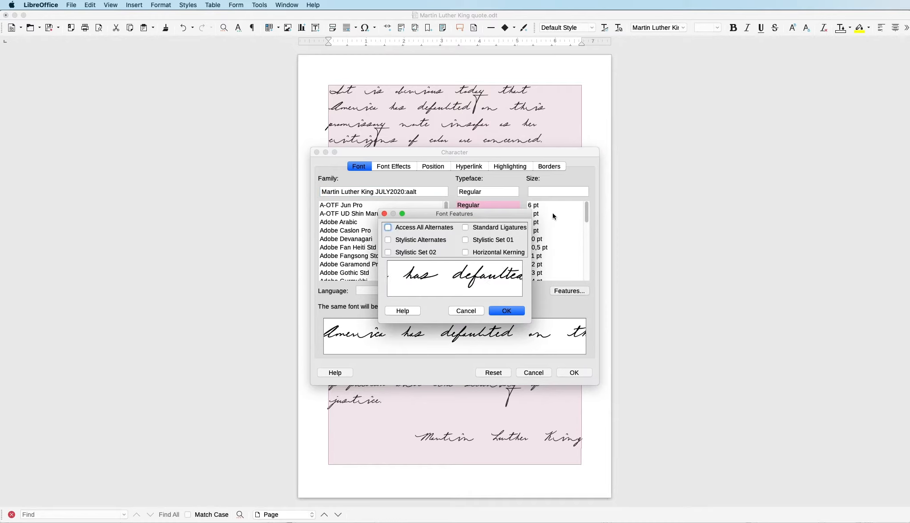
{"action": "left_click", "coordinate": [465, 228]}
{"action": "left_click", "coordinate": [514, 314]}
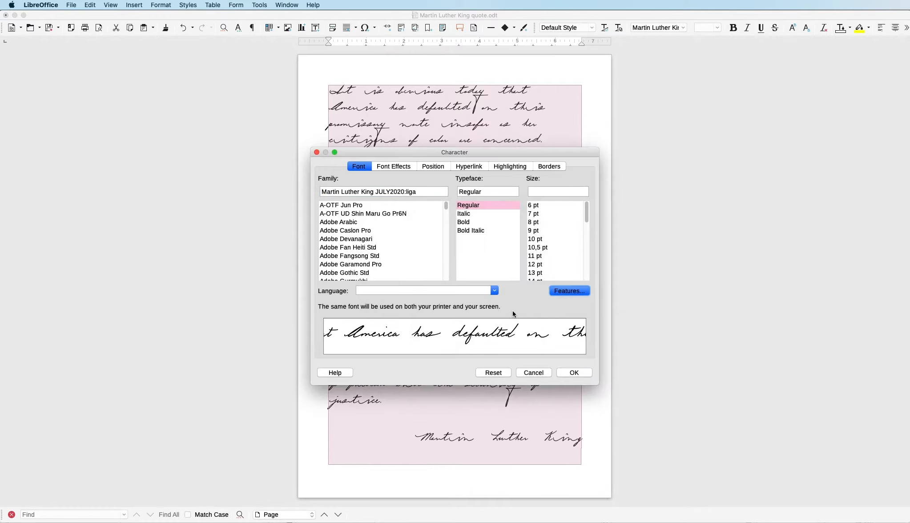
{"action": "left_click", "coordinate": [575, 373]}
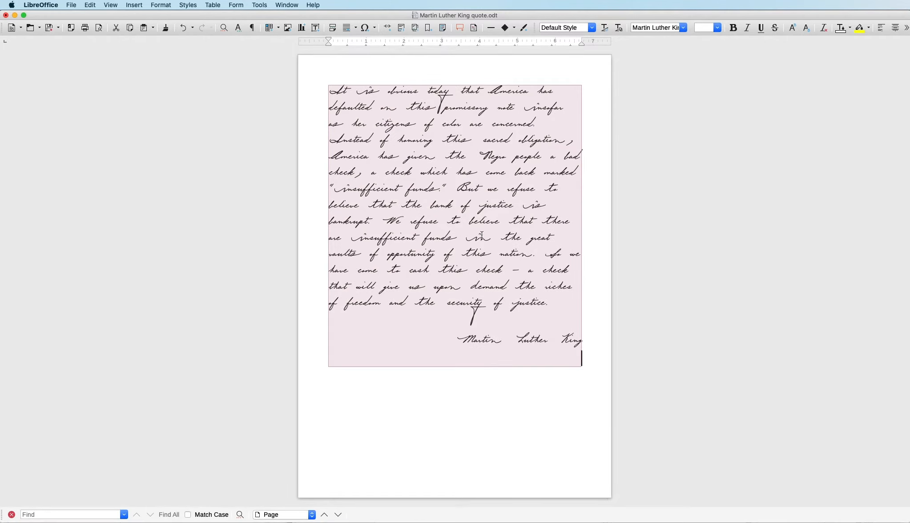
Add a space before "this" in the second line and turn off Standard Ligatures for the "y" of "today"
{"action": "left_click", "coordinate": [451, 92]}
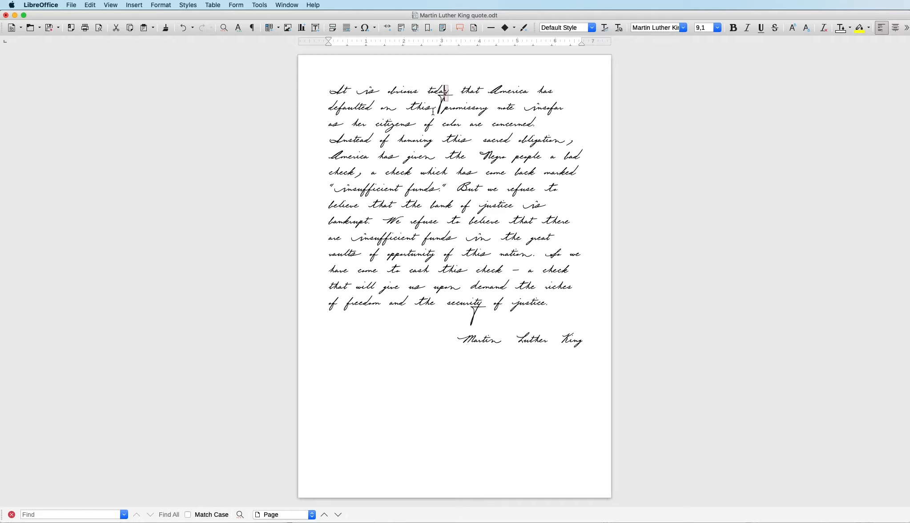
{"action": "left_click", "coordinate": [406, 107]}
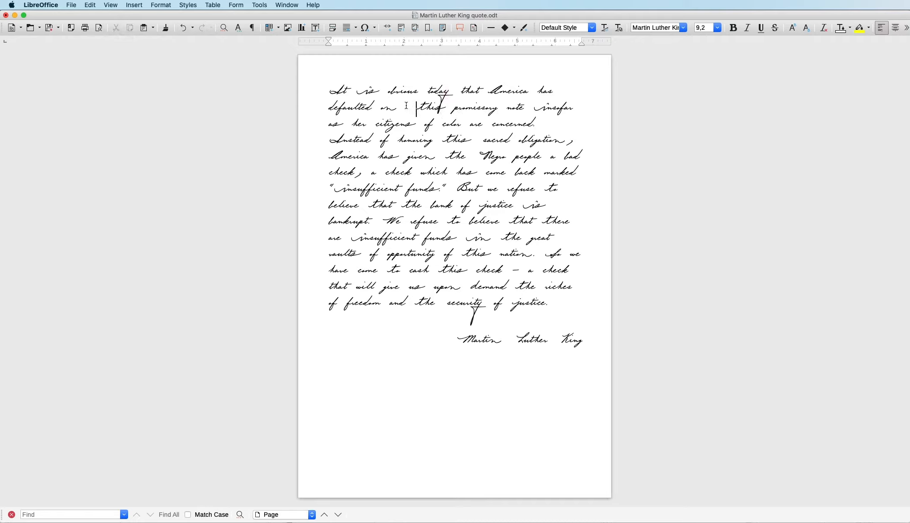
{"action": "left_click", "coordinate": [448, 92]}
{"action": "left_click_drag", "start_coordinate": [449, 92], "coordinate": [446, 89]}
{"action": "left_click", "coordinate": [135, 6]}
{"action": "mouse_move", "coordinate": [160, 5]}
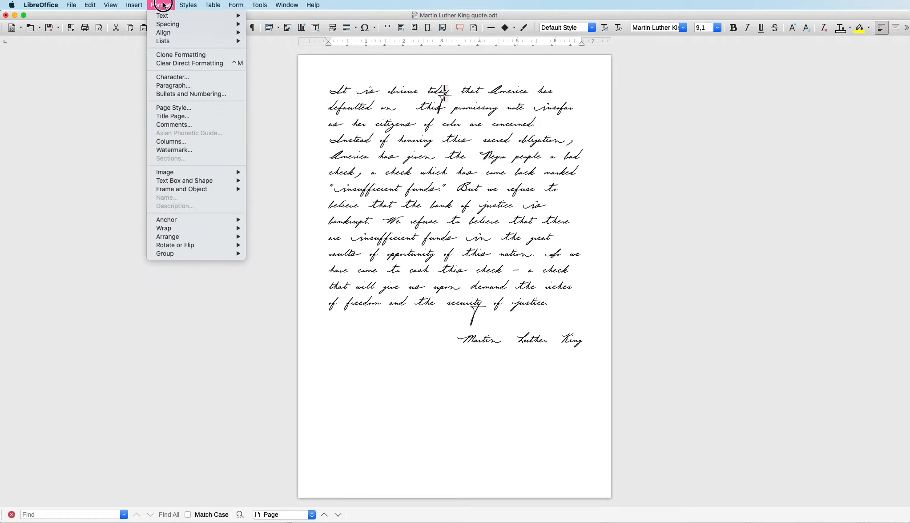
{"action": "left_click", "coordinate": [198, 79]}
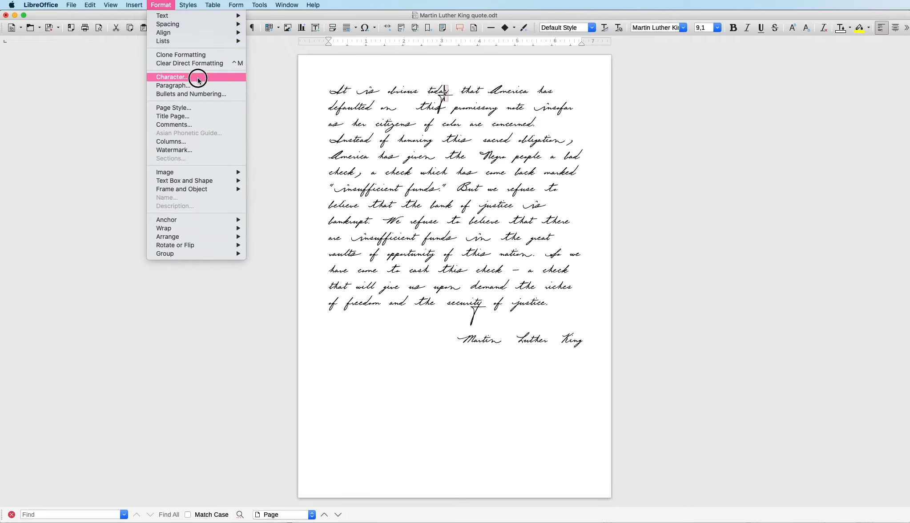
{"action": "left_click", "coordinate": [570, 291]}
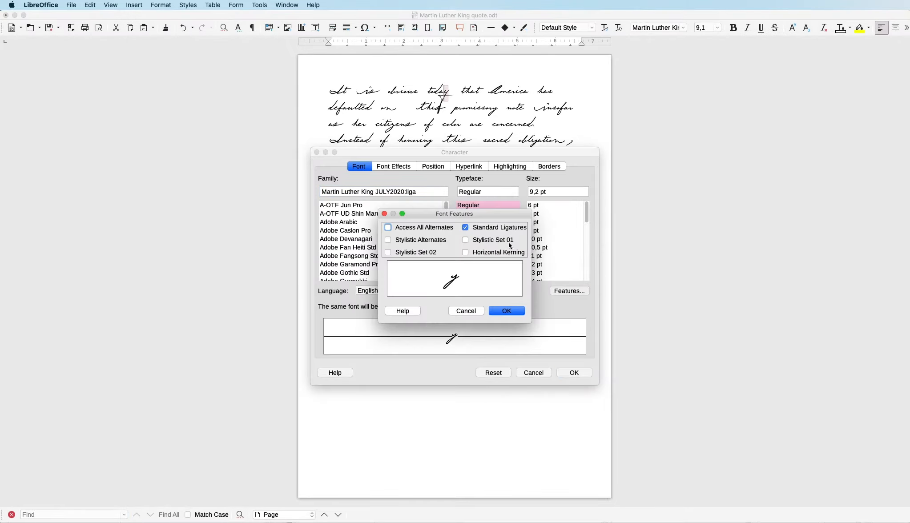
{"action": "left_click", "coordinate": [466, 228]}
{"action": "left_click", "coordinate": [507, 311]}
{"action": "left_click", "coordinate": [576, 375]}
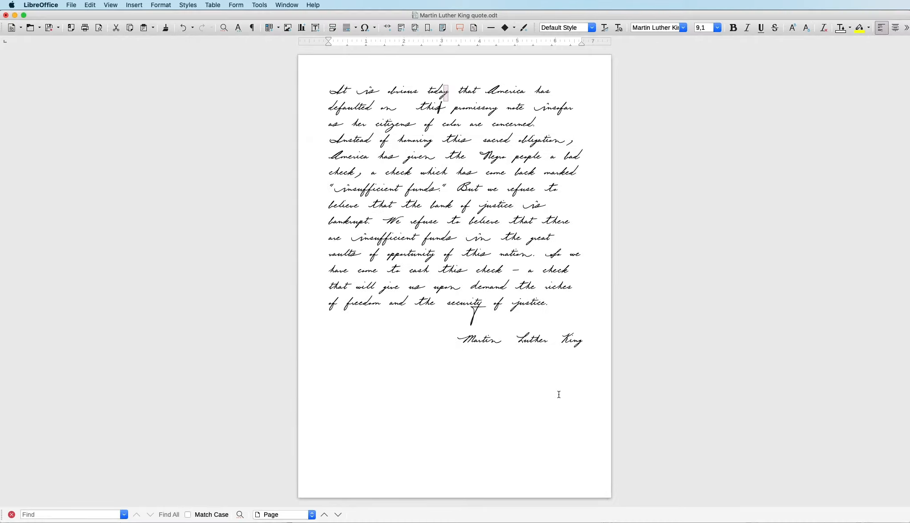
Remove the extra spaces before "this" in the second line and after "today" in the first
{"action": "left_click", "coordinate": [448, 96]}
{"action": "left_click", "coordinate": [418, 106]}
{"action": "key", "text": "BackSpace"}
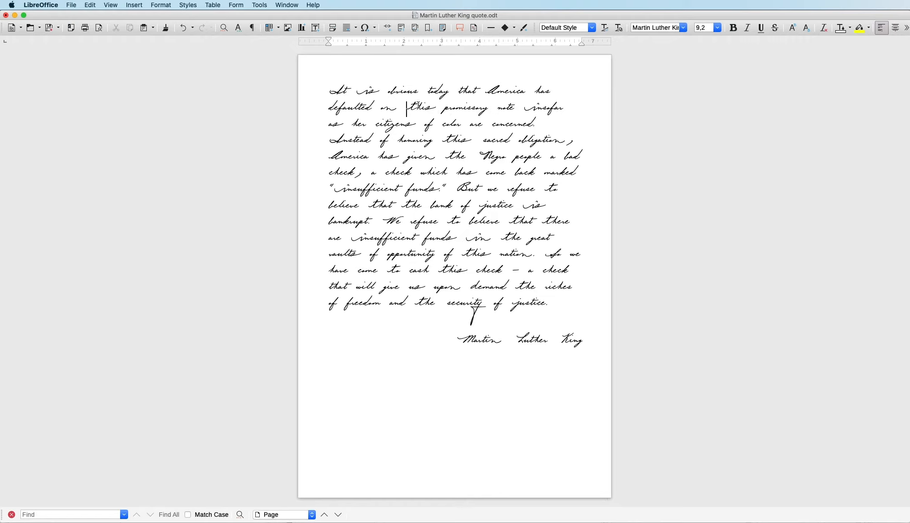
{"action": "left_click", "coordinate": [450, 91]}
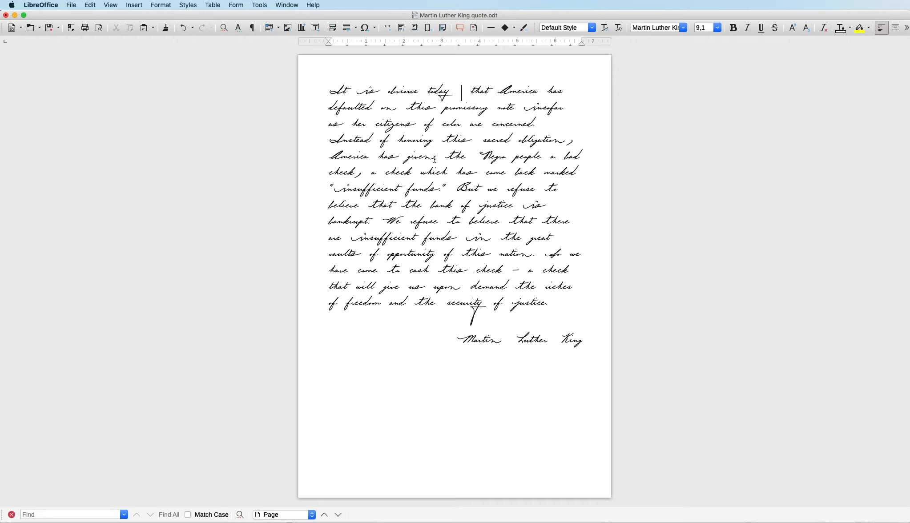
{"action": "key", "text": "BackSpace"}
{"action": "key", "text": "BackSpace"}
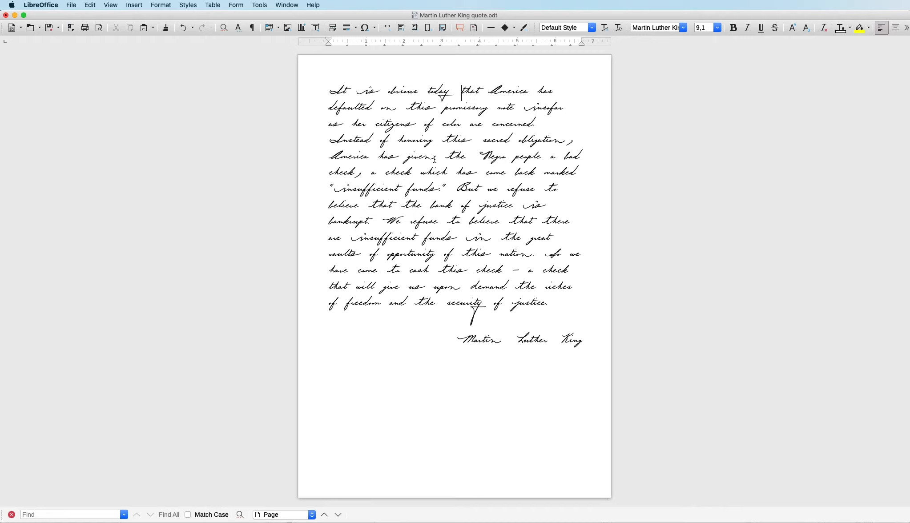
Insert an empty line above the first line of the quote and remove it again
{"action": "key", "text": "Left"}
{"action": "key", "text": "Left"}
{"action": "key", "text": "Left"}
{"action": "key", "text": "Right"}
{"action": "key", "text": "Right"}
{"action": "key", "text": "Right"}
{"action": "key", "text": "Right"}
{"action": "key", "text": "Left"}
{"action": "key", "text": "Left"}
{"action": "key", "text": "Left"}
{"action": "key", "text": "Right"}
{"action": "key", "text": "Right"}
{"action": "key", "text": "Left"}
{"action": "key", "text": "Left"}
{"action": "key", "text": "Left"}
{"action": "key", "text": "Left"}
{"action": "key", "text": "Left"}
{"action": "key", "text": "Left"}
{"action": "key", "text": "Left"}
{"action": "key", "text": "Left"}
{"action": "key", "text": "Left"}
{"action": "key", "text": "Left"}
{"action": "key", "text": "Left"}
{"action": "key", "text": "Left"}
{"action": "key", "text": "Left"}
{"action": "key", "text": "Left"}
{"action": "key", "text": "Left"}
{"action": "key", "text": "Left"}
{"action": "key", "text": "Left"}
{"action": "key", "text": "Left"}
{"action": "key", "text": "Left"}
{"action": "key", "text": "Return"}
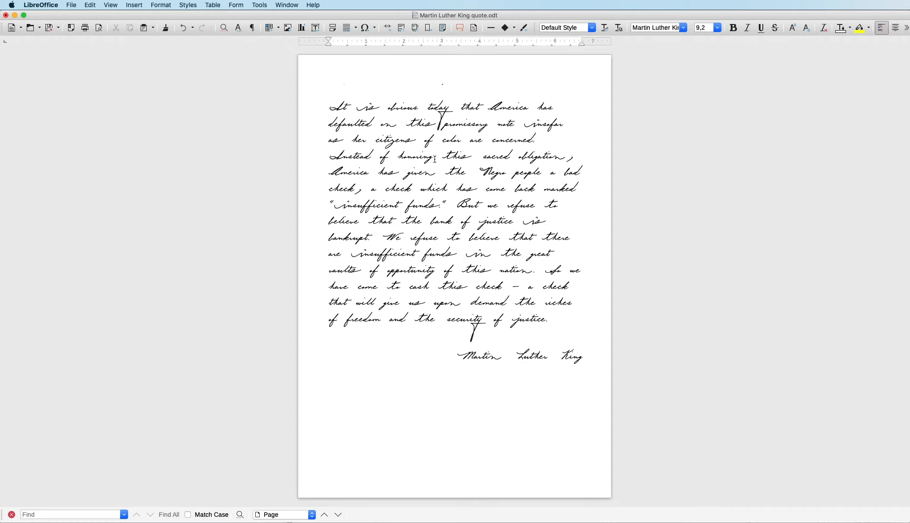
{"action": "key", "text": "BackSpace"}
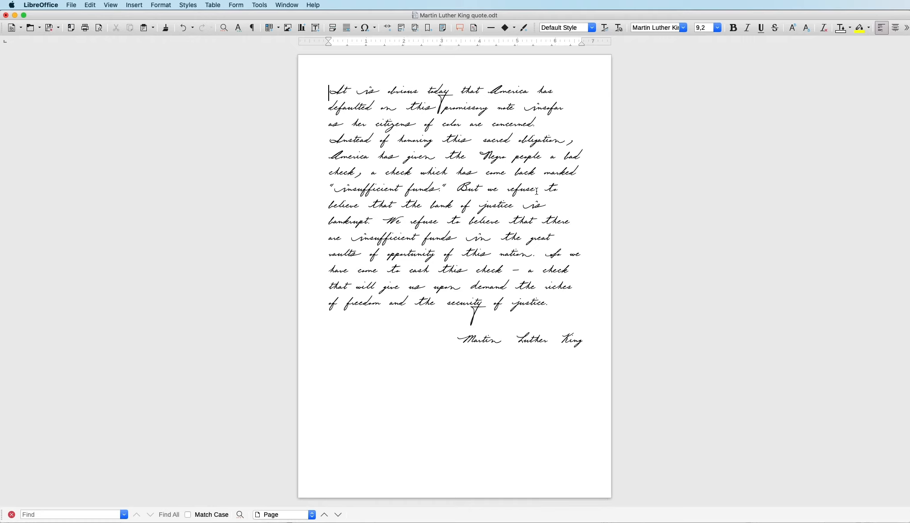
For the final "e" of "believe" in the line starting with "bankrupt", turn off Standard Ligatures and try out Stylistic Set 01
{"action": "left_click", "coordinate": [513, 206]}
{"action": "key", "text": "shift+Left"}
{"action": "left_click", "coordinate": [499, 222]}
{"action": "key", "text": "shift+Left"}
{"action": "left_click", "coordinate": [164, 8]}
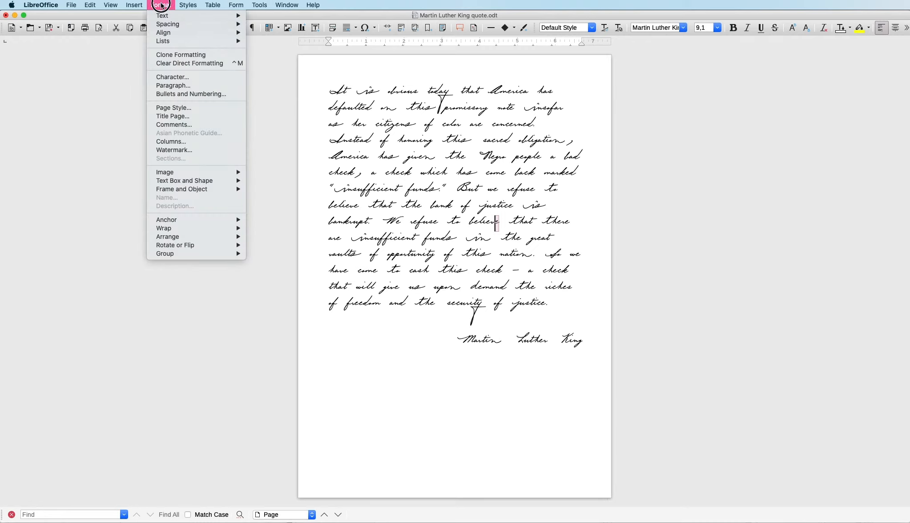
{"action": "left_click", "coordinate": [214, 81]}
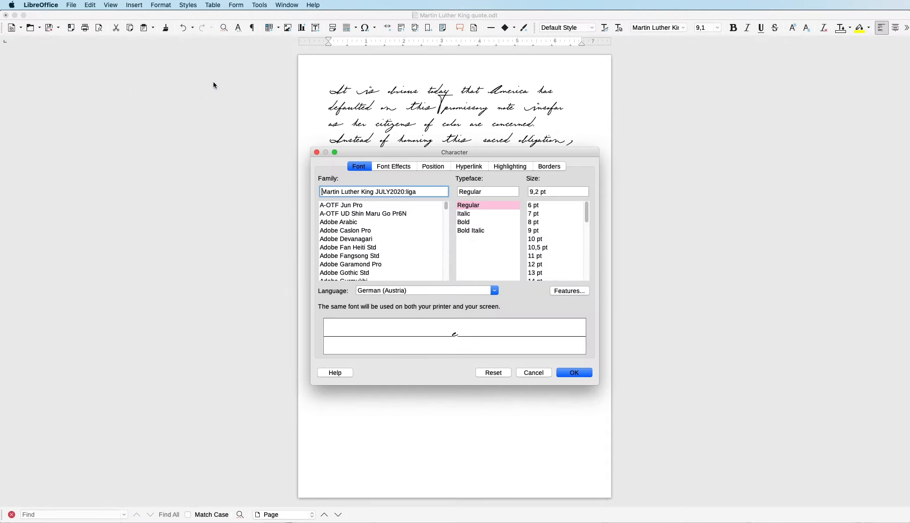
{"action": "left_click", "coordinate": [572, 291]}
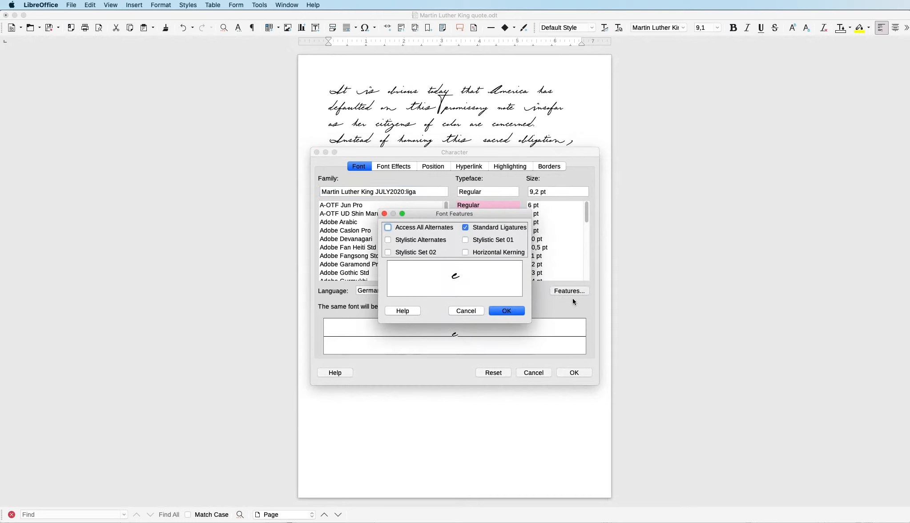
{"action": "left_click", "coordinate": [467, 239]}
{"action": "left_click", "coordinate": [466, 240]}
{"action": "left_click", "coordinate": [466, 240]}
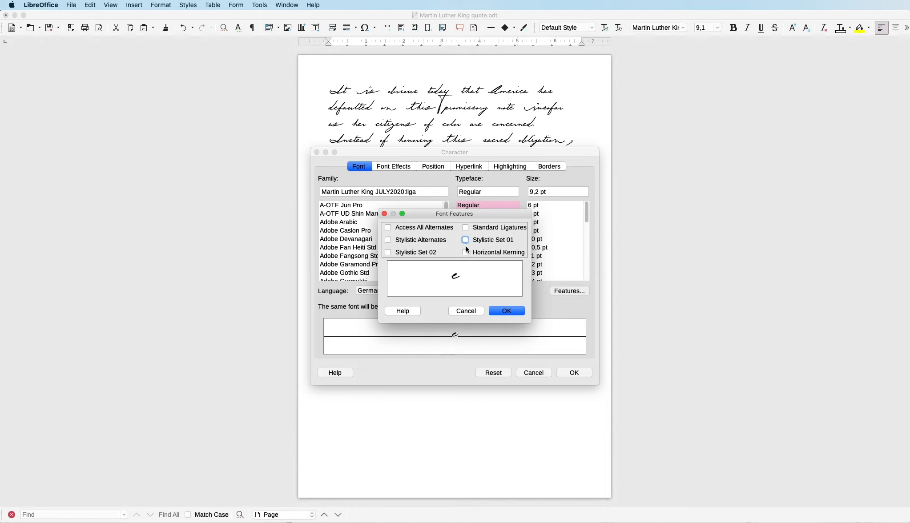
Compare both stylistic sets on the selected "e" and apply only Stylistic Set 02
{"action": "left_click", "coordinate": [387, 253]}
{"action": "left_click", "coordinate": [387, 253]}
{"action": "left_click", "coordinate": [388, 252]}
{"action": "left_click", "coordinate": [465, 240]}
{"action": "left_click", "coordinate": [392, 254]}
{"action": "left_click", "coordinate": [466, 240]}
{"action": "left_click", "coordinate": [510, 311]}
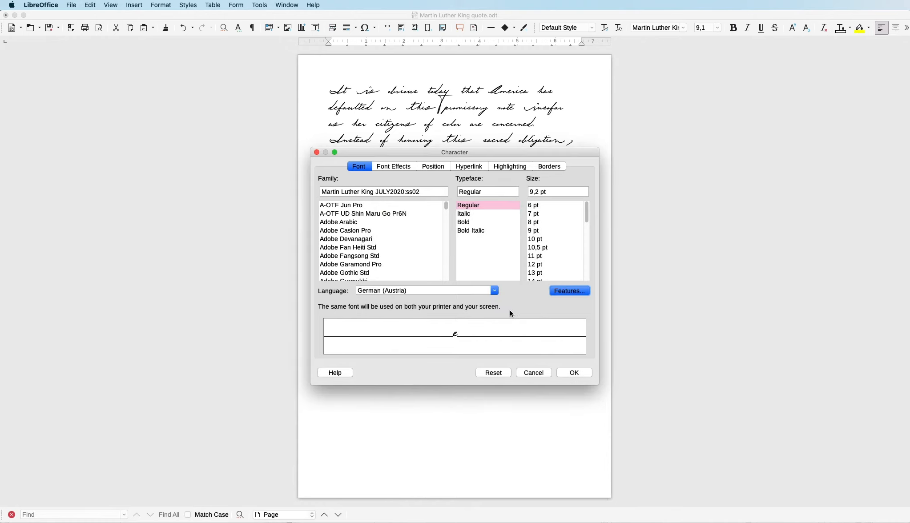
{"action": "left_click", "coordinate": [575, 373]}
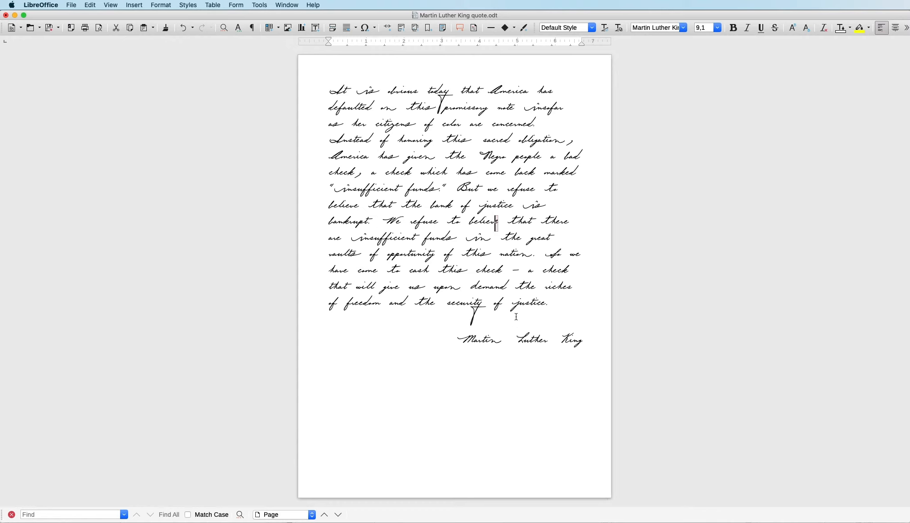
Turn off Standard Ligatures for the initial "i" of "insufficient" in the quoted phrase "insufficient funds"
{"action": "left_click", "coordinate": [345, 192]}
{"action": "left_click", "coordinate": [161, 5]}
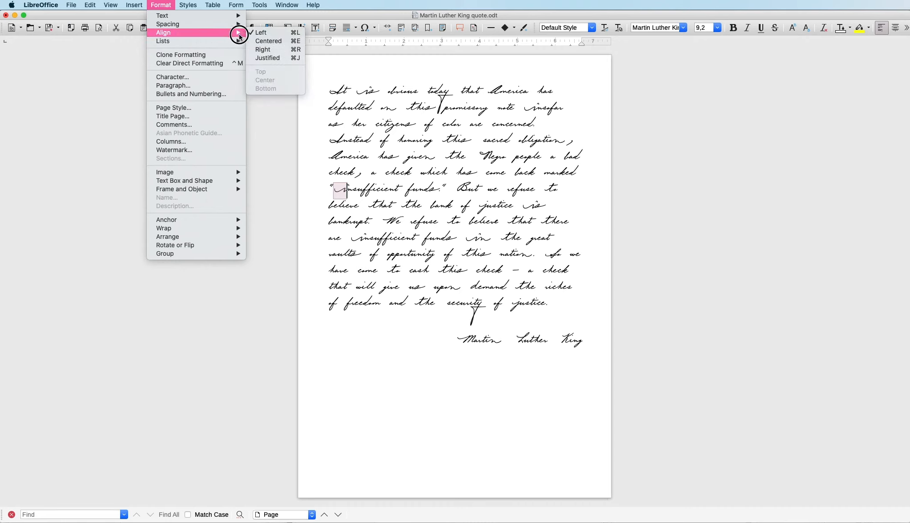
{"action": "left_click", "coordinate": [219, 77]}
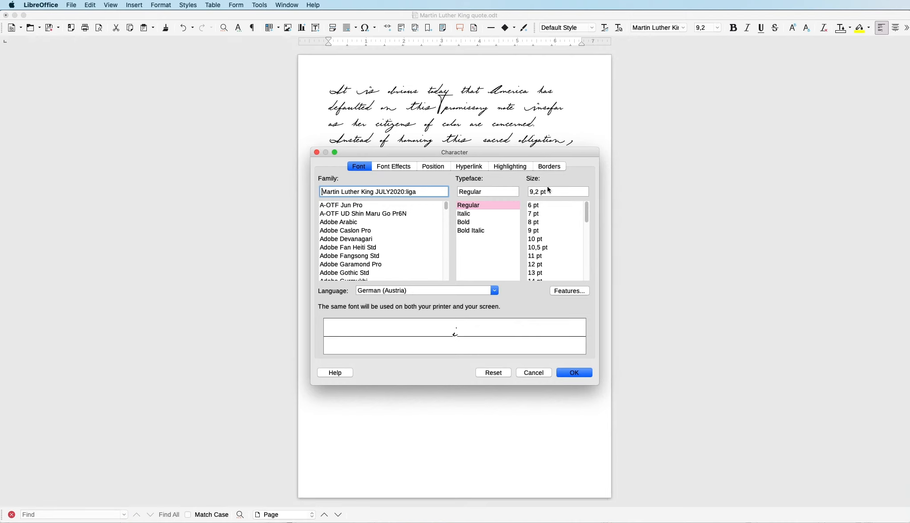
{"action": "left_click", "coordinate": [579, 294]}
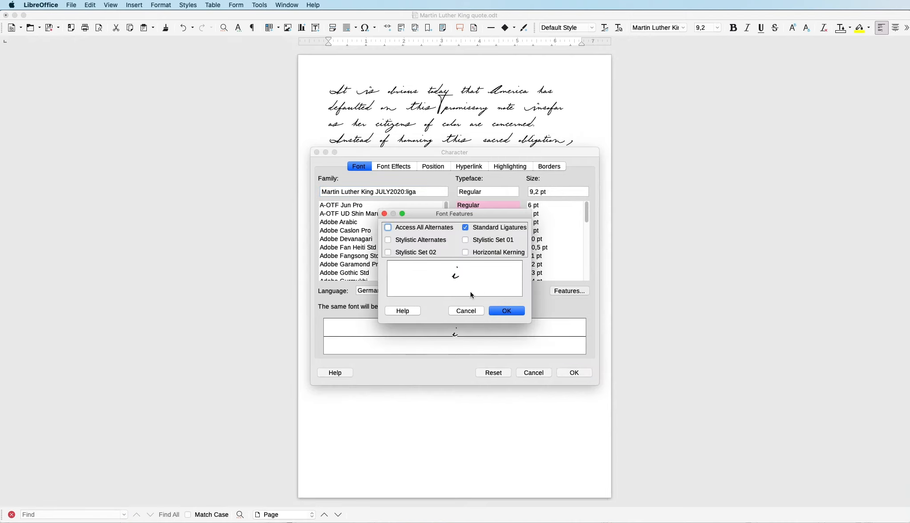
{"action": "left_click", "coordinate": [466, 227]}
{"action": "left_click", "coordinate": [514, 314]}
{"action": "left_click", "coordinate": [574, 373]}
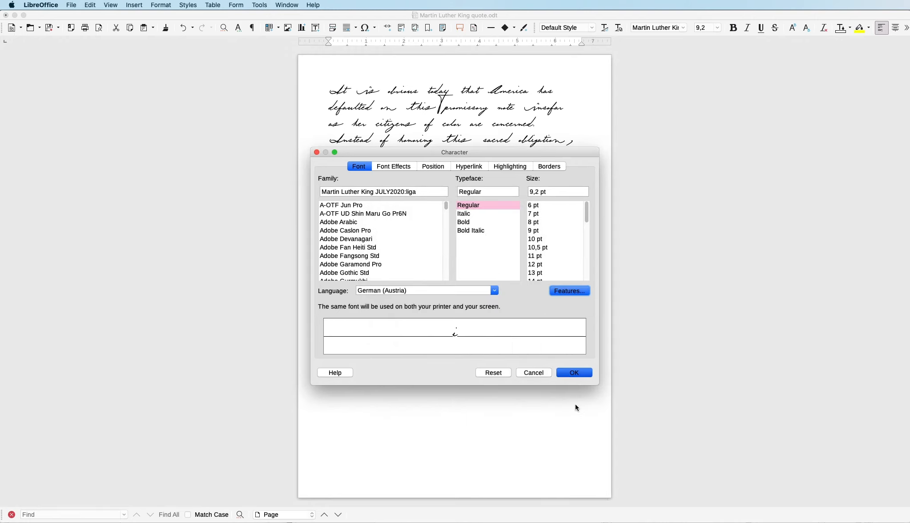
{"action": "left_click", "coordinate": [382, 195]}
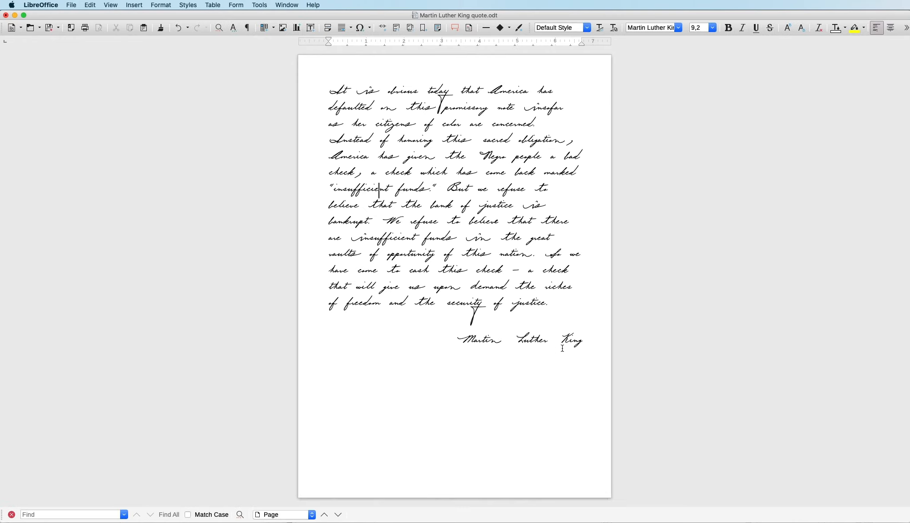
Set the font colour of the entire quote and its signature to the dark blue of the chart-palettes palette
{"action": "left_click", "coordinate": [574, 341]}
{"action": "mouse_move", "coordinate": [583, 343]}
{"action": "left_mouse_down"}
{"action": "mouse_move", "coordinate": [571, 316]}
{"action": "mouse_move", "coordinate": [415, 161]}
{"action": "mouse_move", "coordinate": [329, 92]}
{"action": "left_mouse_up"}
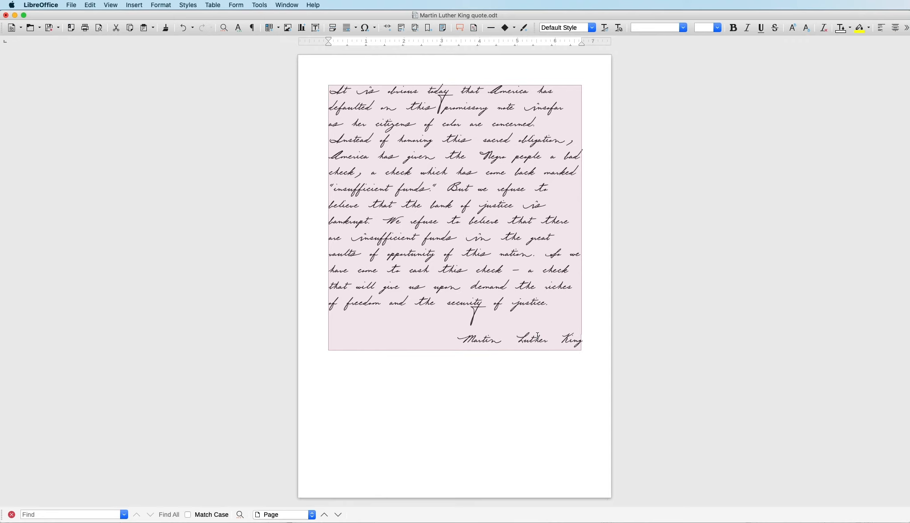
{"action": "left_click", "coordinate": [852, 31]}
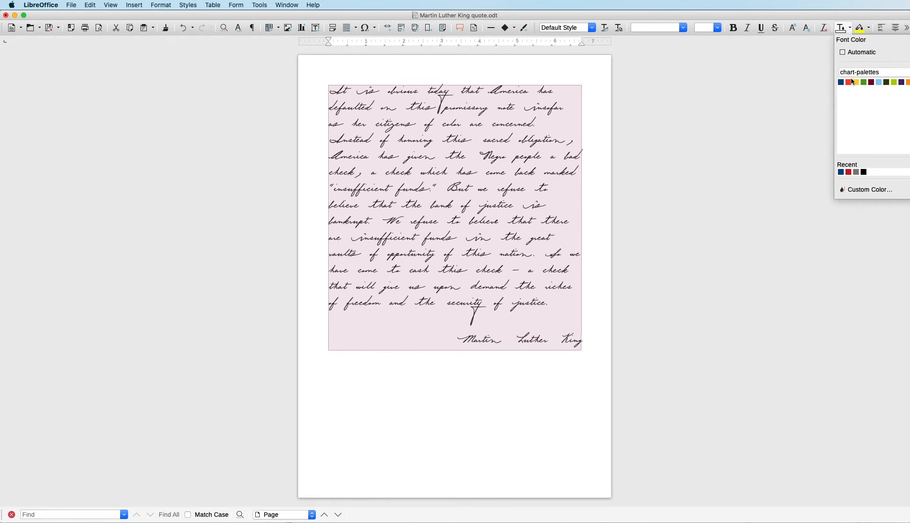
{"action": "left_click", "coordinate": [842, 87]}
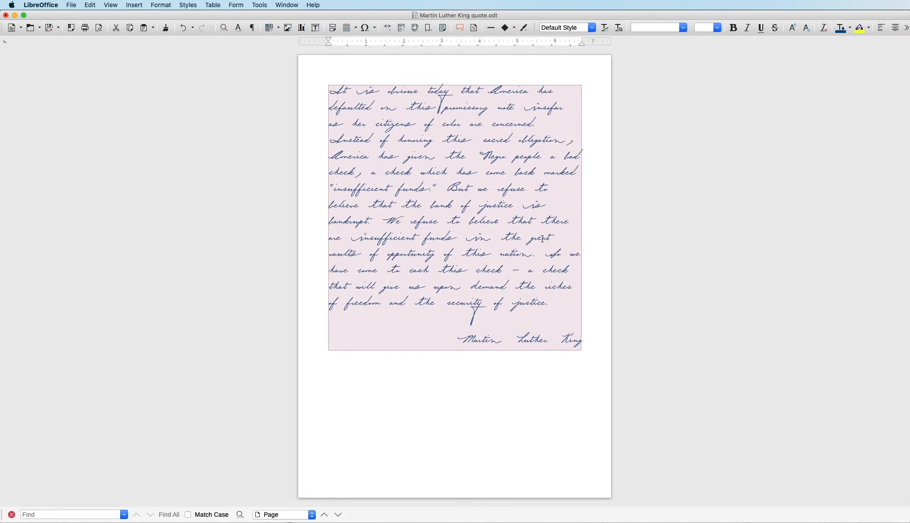
{"action": "left_click", "coordinate": [559, 239]}
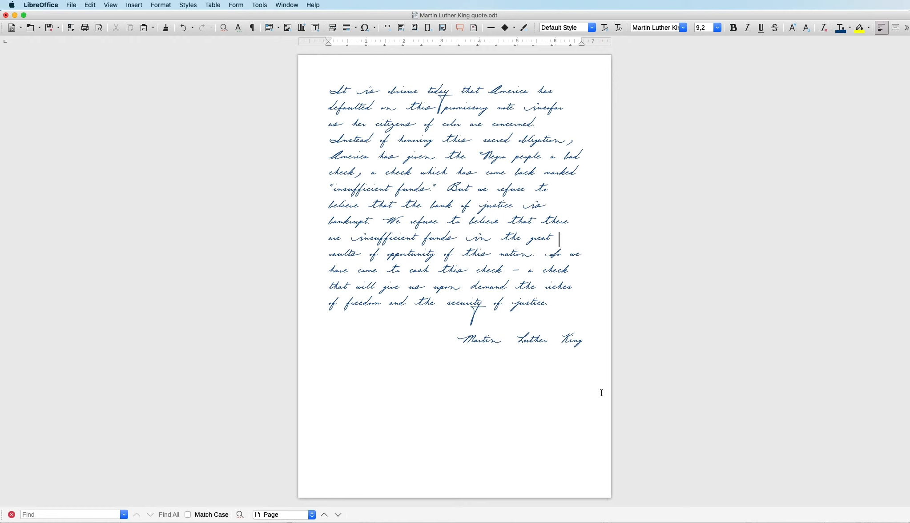
{"action": "left_click", "coordinate": [589, 345]}
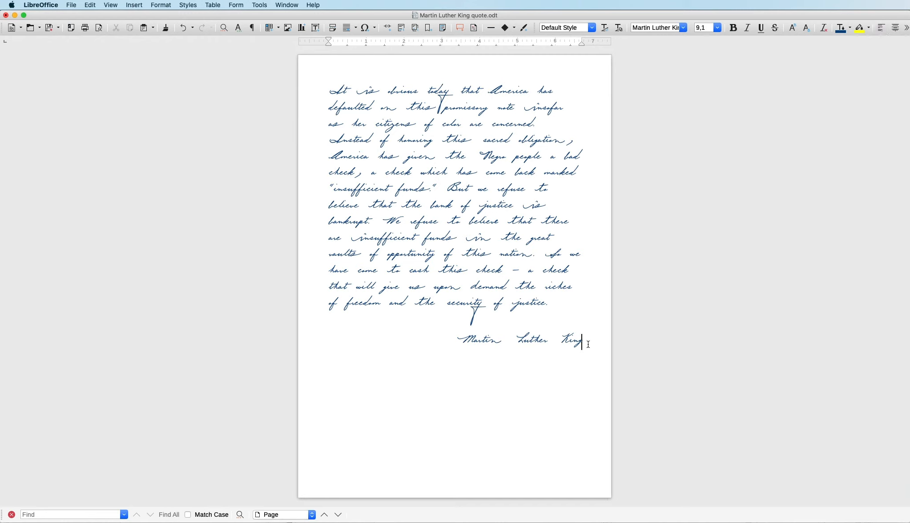